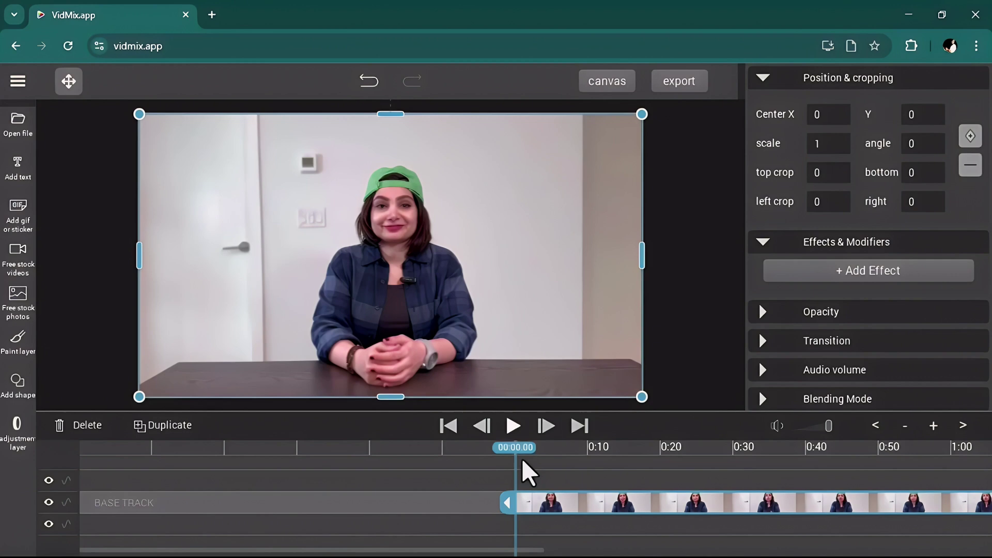
Scrub the seated woman's clip to 00:11 and export that frame as a PNG still.
left_click(519, 468)
mouse_move(550, 452)
left_mouse_down()
mouse_move(614, 460)
mouse_move(594, 467)
left_mouse_up()
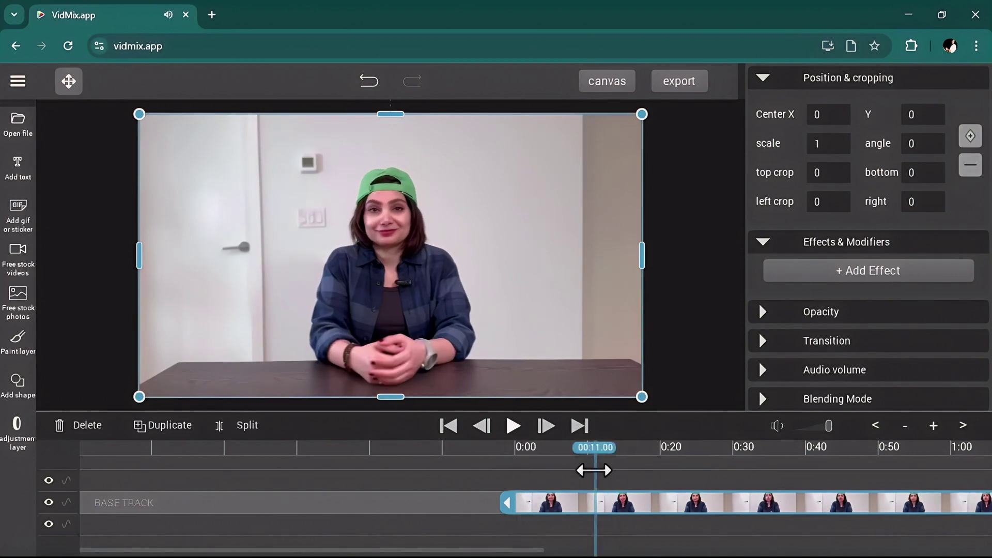
left_click(679, 84)
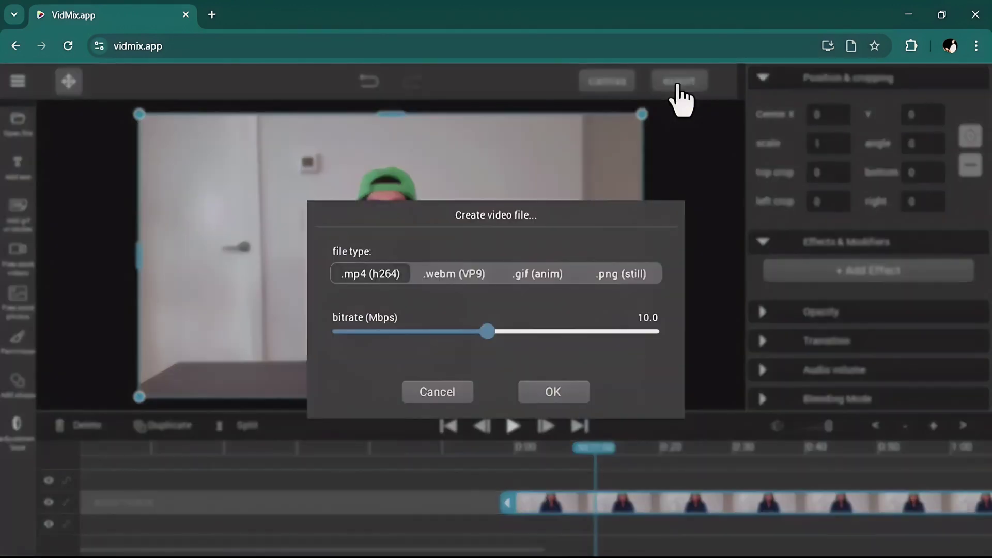
left_click(622, 272)
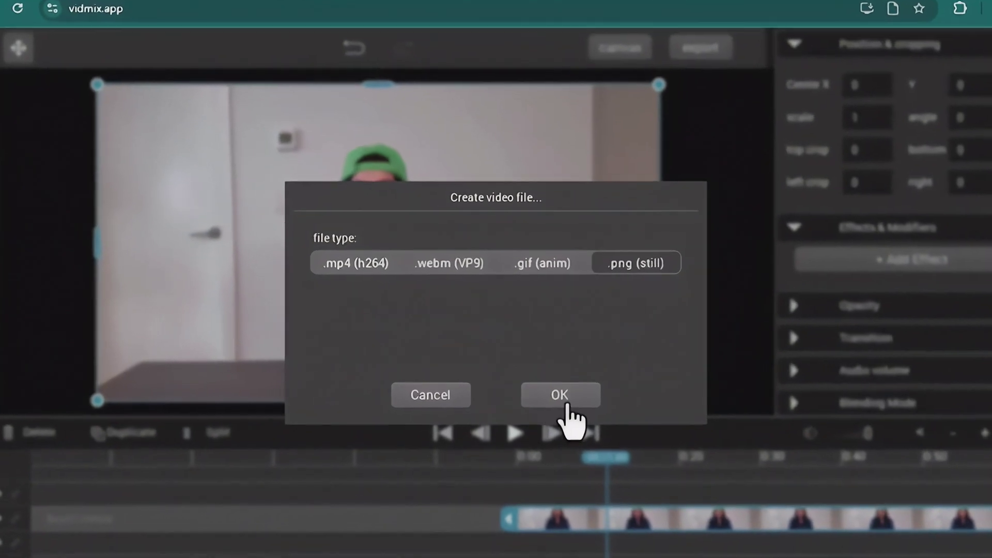
left_click(565, 399)
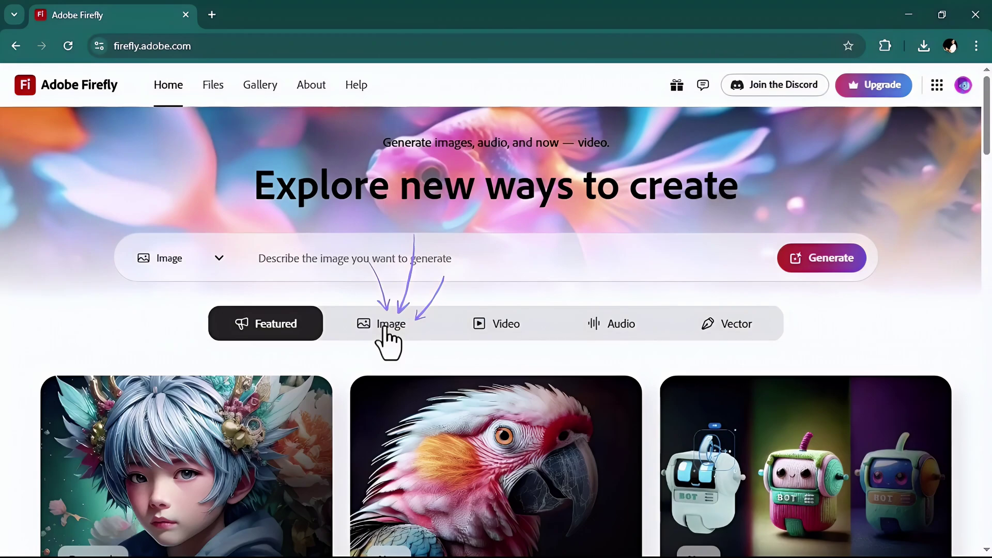
Filter to image features and upload the exported still frame into Generative fill.
left_click(381, 325)
scroll(465, 326, "down", 3)
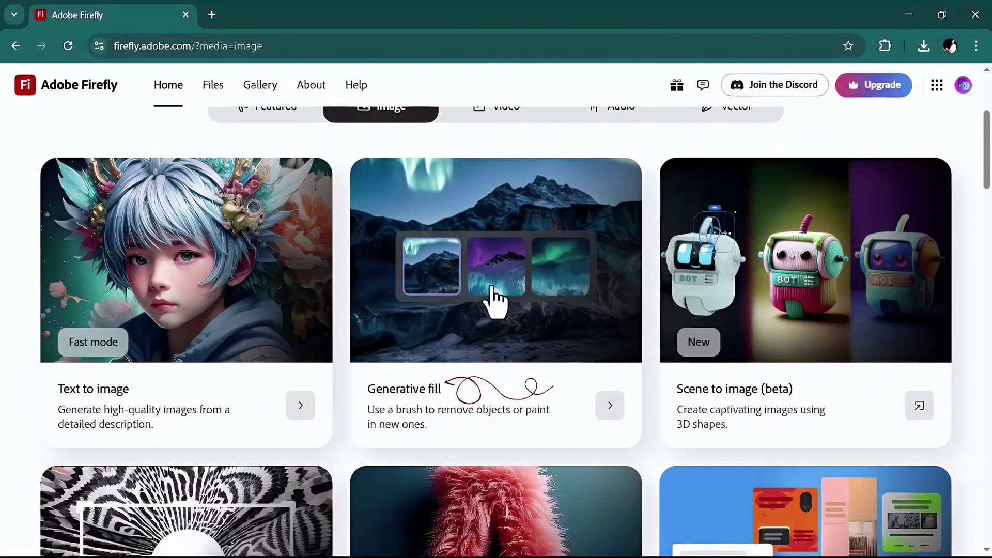
left_click(492, 293)
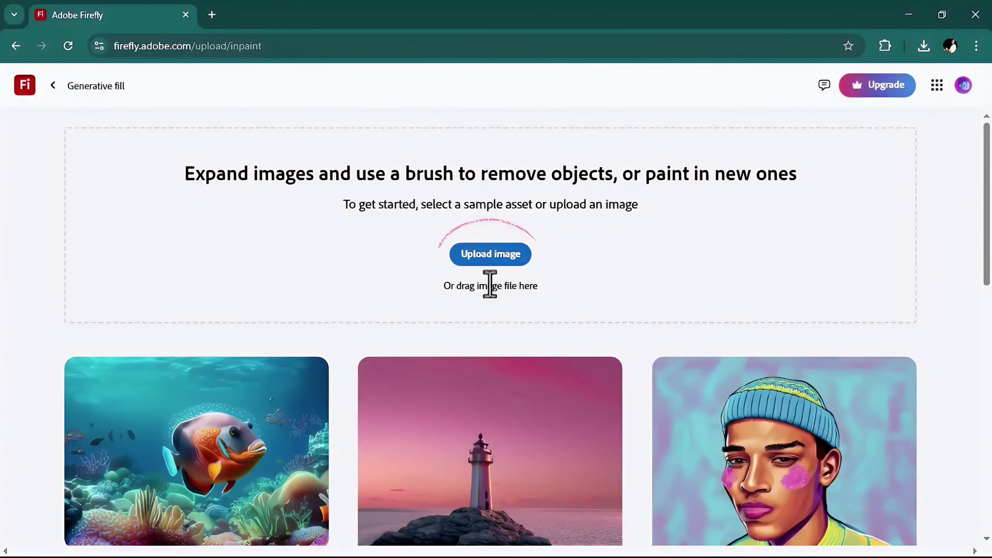
left_click(492, 262)
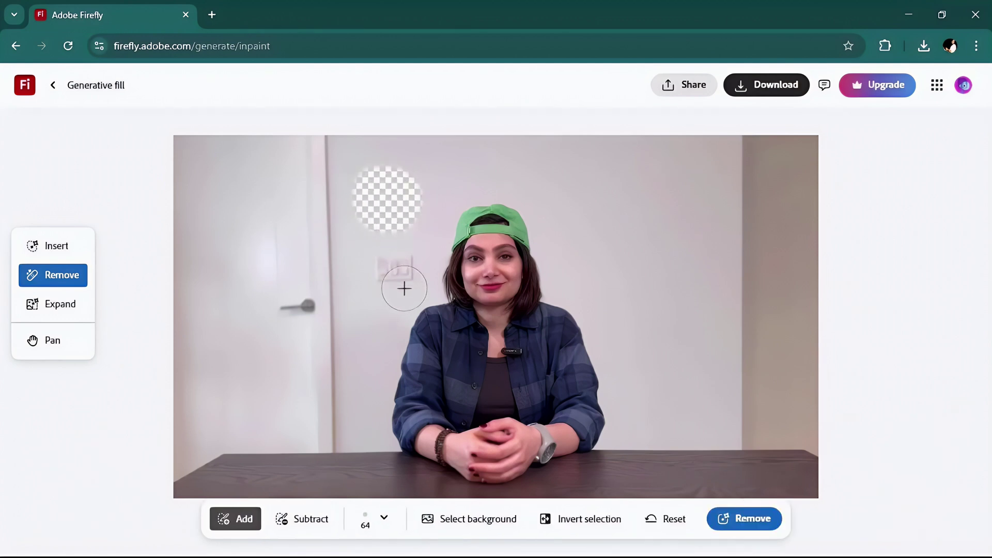
Erase the wall fixtures and the right-edge strip, keeping the second fill variation.
left_click(736, 521)
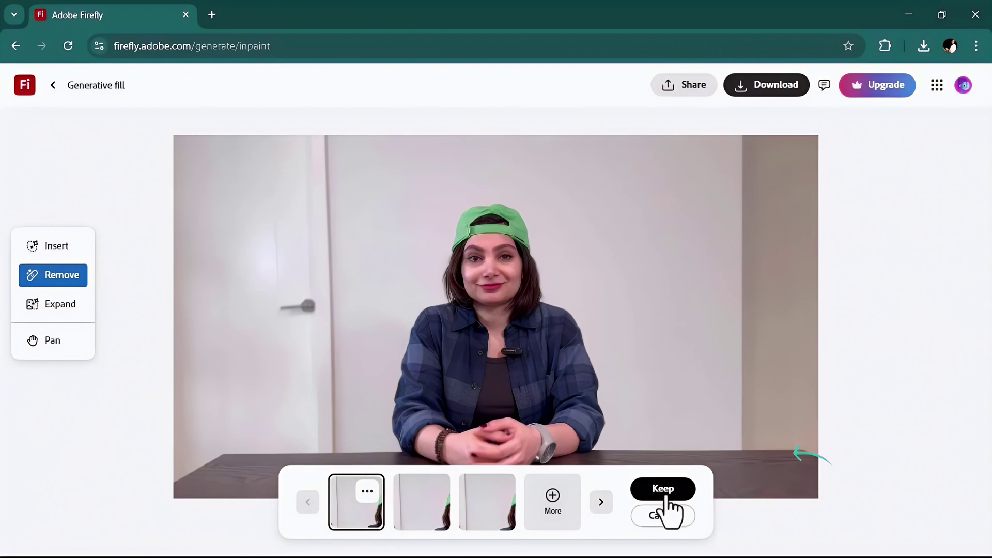
left_click(663, 489)
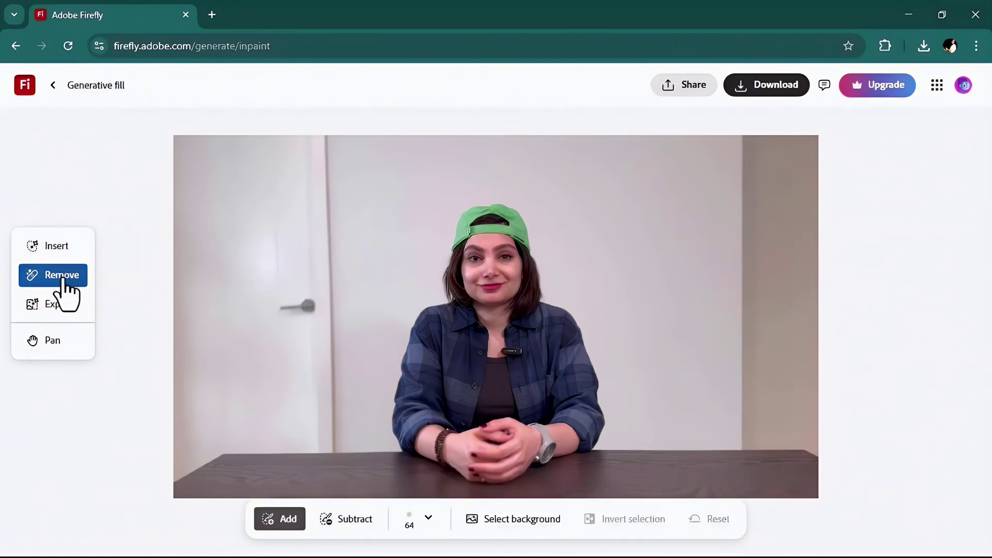
mouse_move(748, 145)
left_mouse_down()
mouse_move(745, 501)
mouse_move(801, 349)
mouse_move(804, 144)
mouse_move(736, 151)
mouse_move(817, 462)
mouse_move(768, 328)
mouse_move(826, 404)
left_mouse_up()
left_click(749, 518)
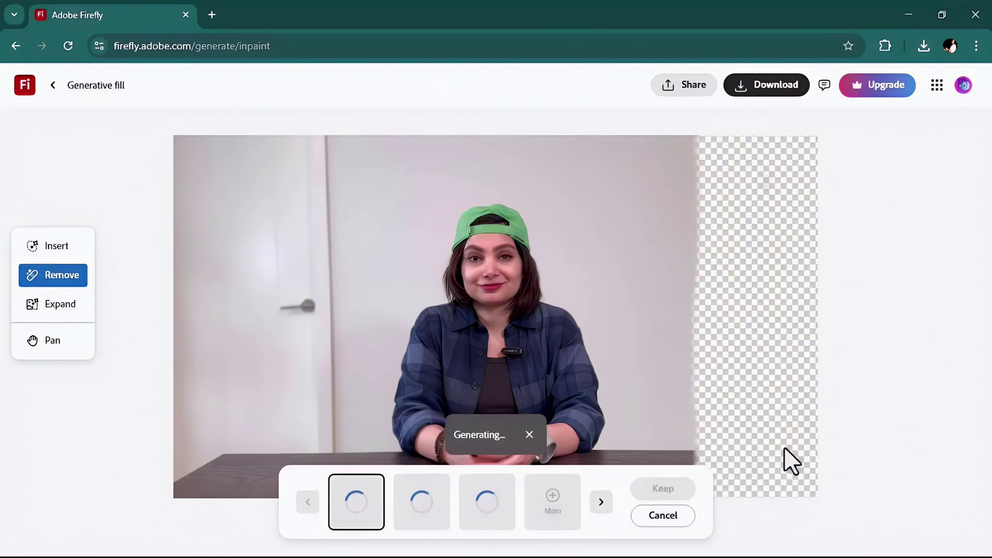
left_click(421, 506)
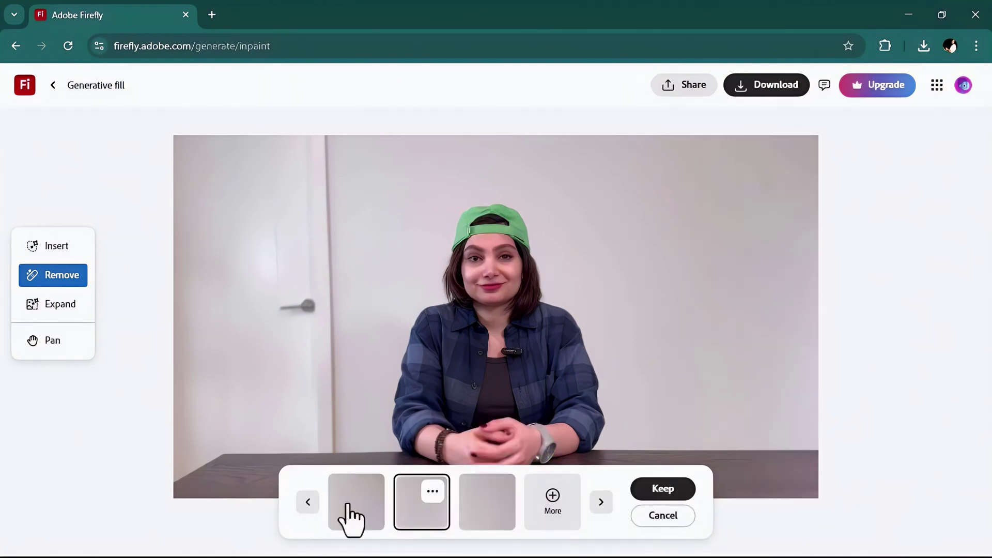
left_click(481, 504)
scroll(543, 369, "down", 2)
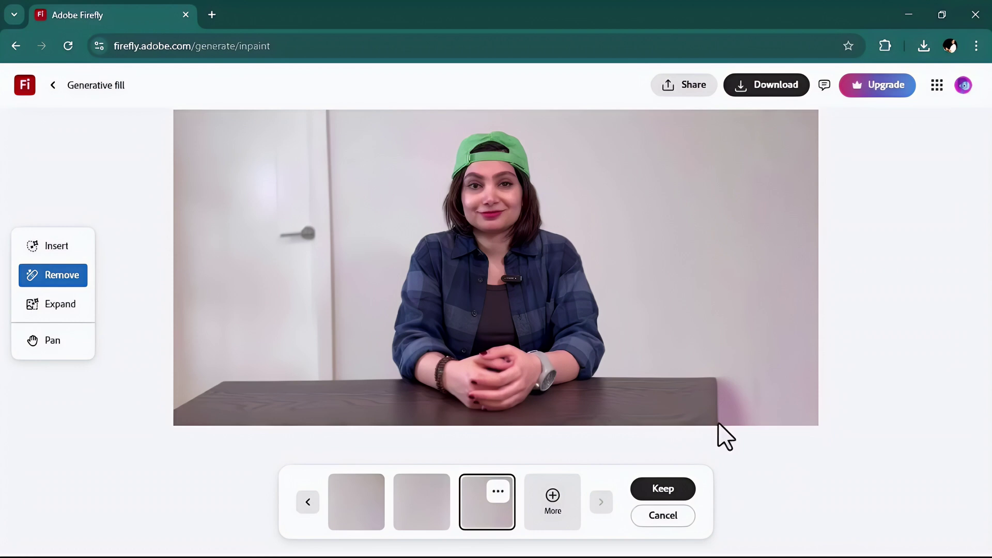
left_click(361, 509)
scroll(733, 365, "up", 2)
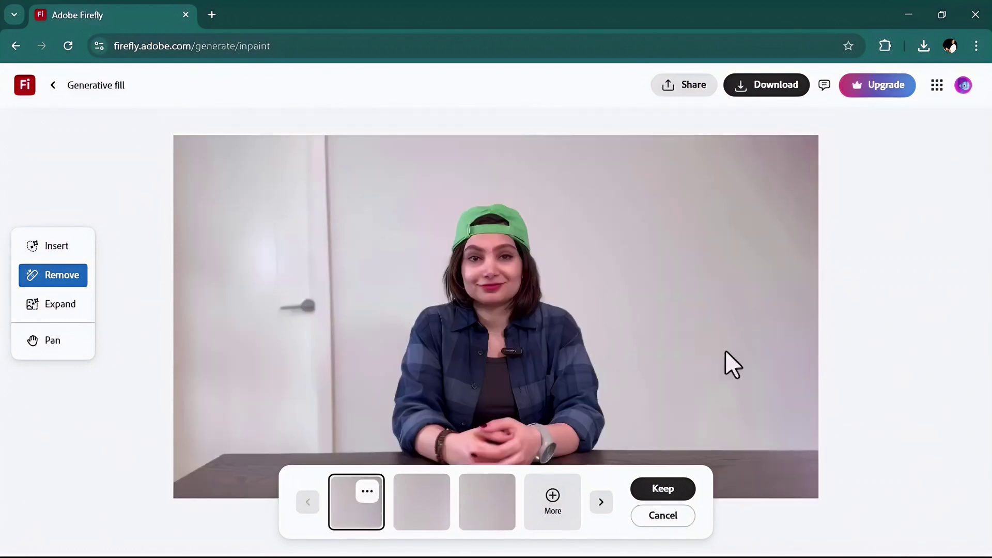
left_click(422, 512)
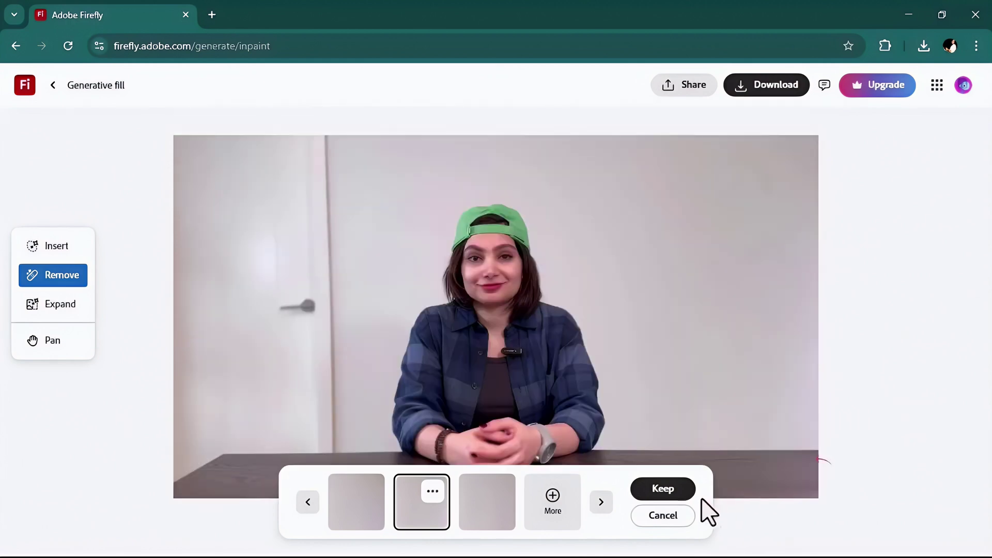
left_click(663, 490)
Mask the door and left wall, remove them, and keep the plain-wall fill.
mouse_move(319, 142)
left_mouse_down()
mouse_move(174, 152)
mouse_move(325, 144)
mouse_move(315, 403)
mouse_move(332, 413)
mouse_move(286, 442)
mouse_move(190, 291)
mouse_move(249, 174)
mouse_move(297, 159)
mouse_move(246, 273)
mouse_move(215, 445)
left_mouse_up()
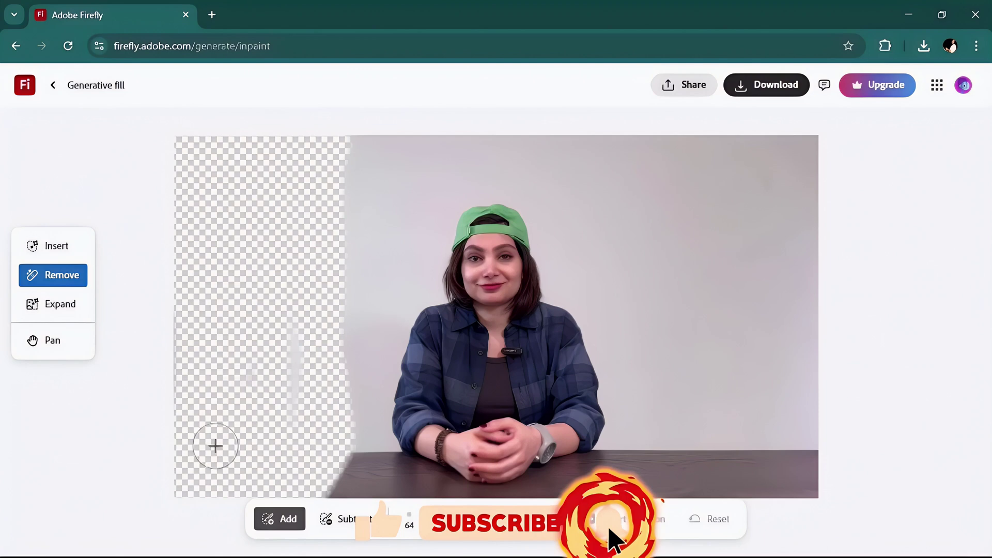
left_click(743, 519)
left_click(434, 516)
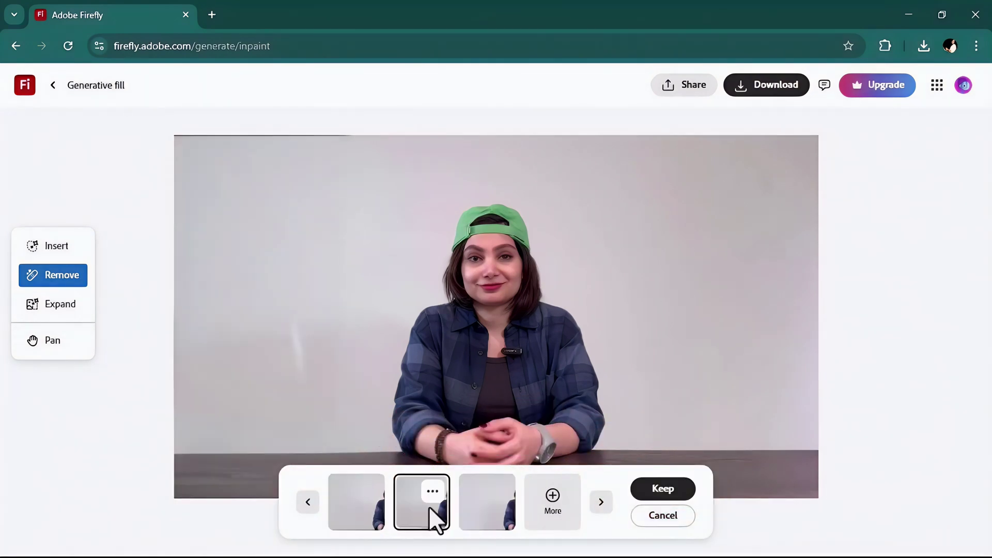
left_click(485, 500)
left_click(662, 487)
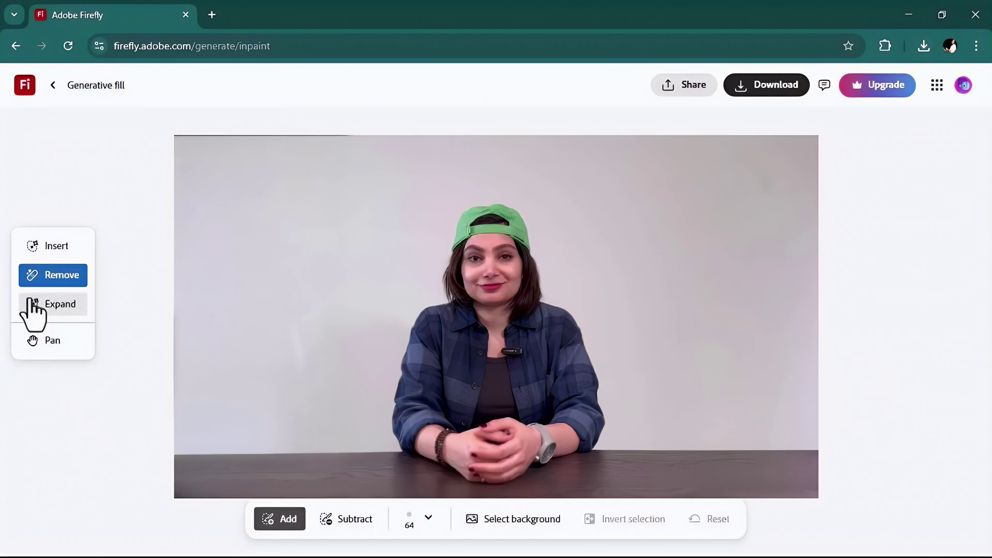
Mask the left side with Insert and generate 'a white bookshelf' there.
left_click(50, 250)
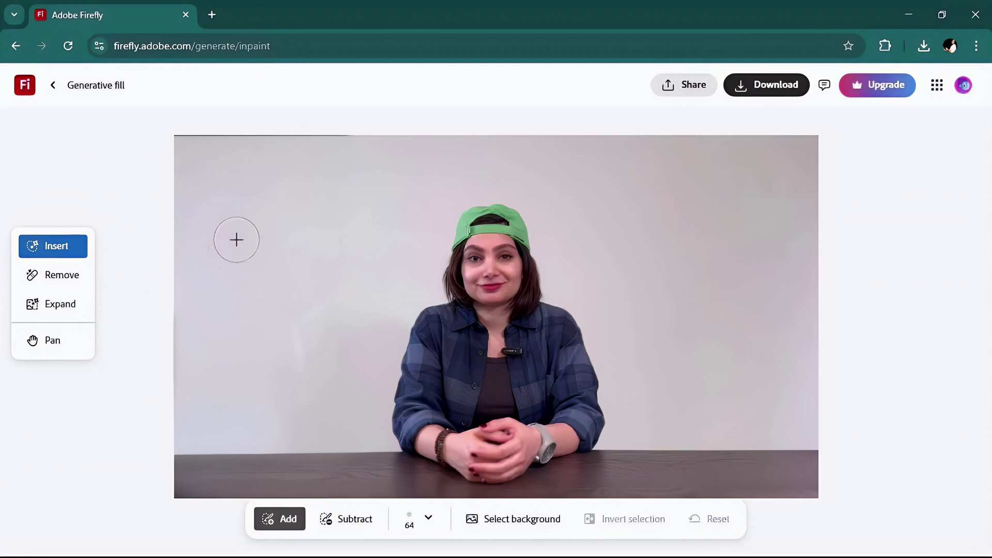
mouse_move(336, 136)
left_mouse_down()
mouse_move(321, 441)
mouse_move(250, 470)
mouse_move(292, 452)
mouse_move(306, 138)
mouse_move(243, 148)
mouse_move(188, 505)
mouse_move(238, 417)
mouse_move(257, 168)
mouse_move(210, 319)
left_mouse_up()
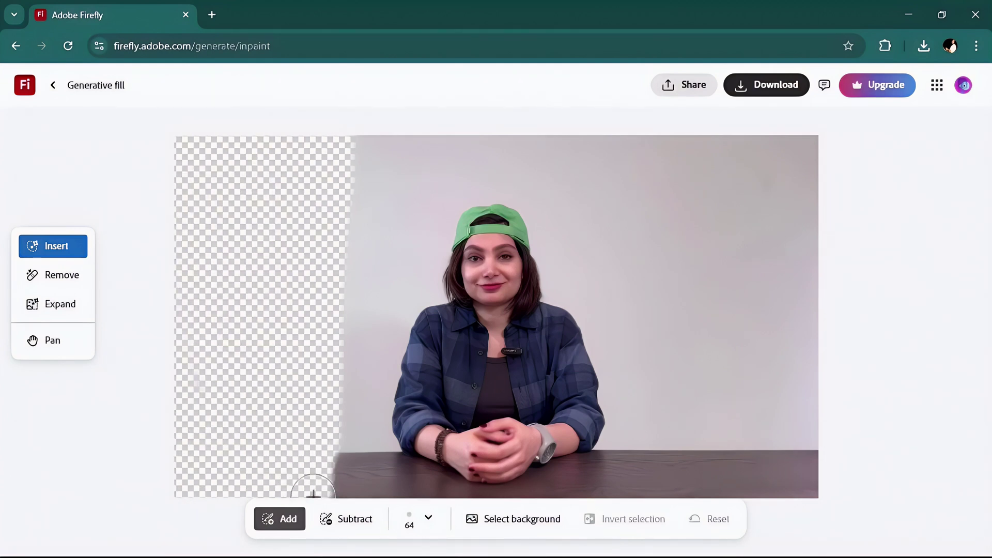
left_click_drag(315, 493, 318, 495)
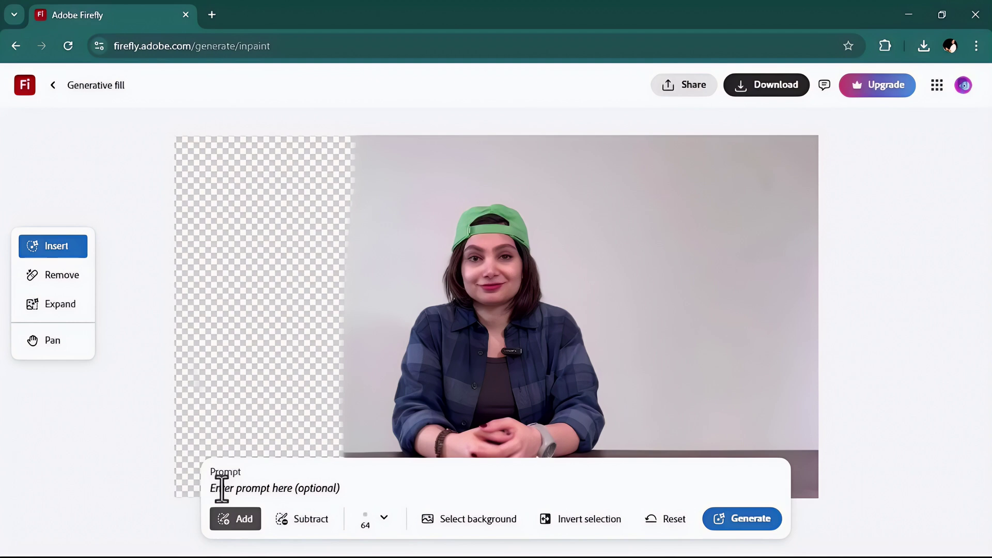
left_click(283, 489)
type("a white ")
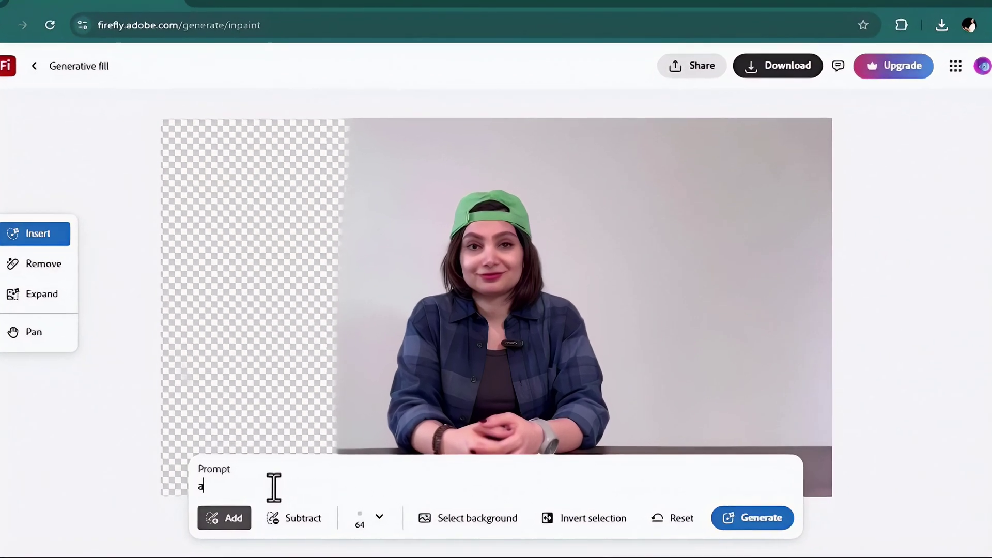
type("bookshelf")
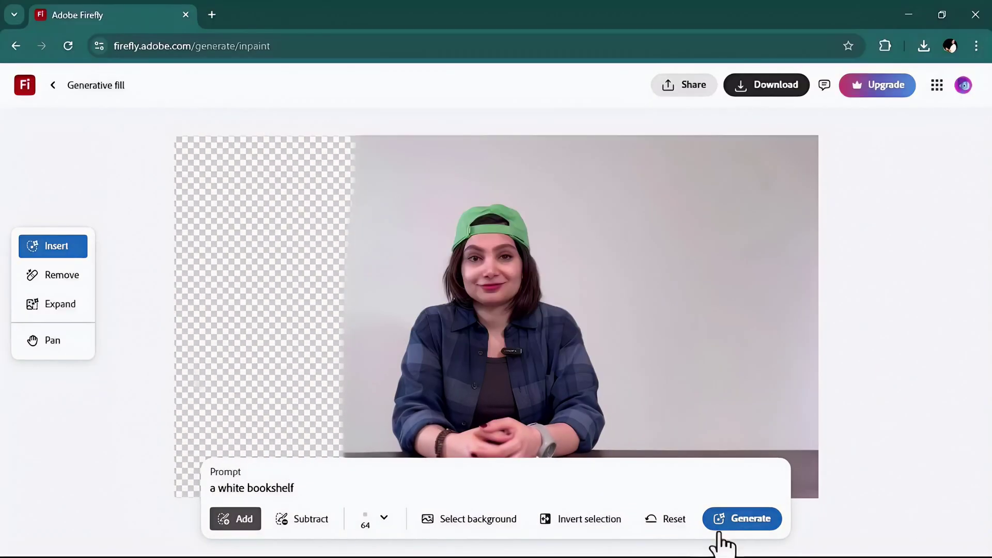
left_click(767, 522)
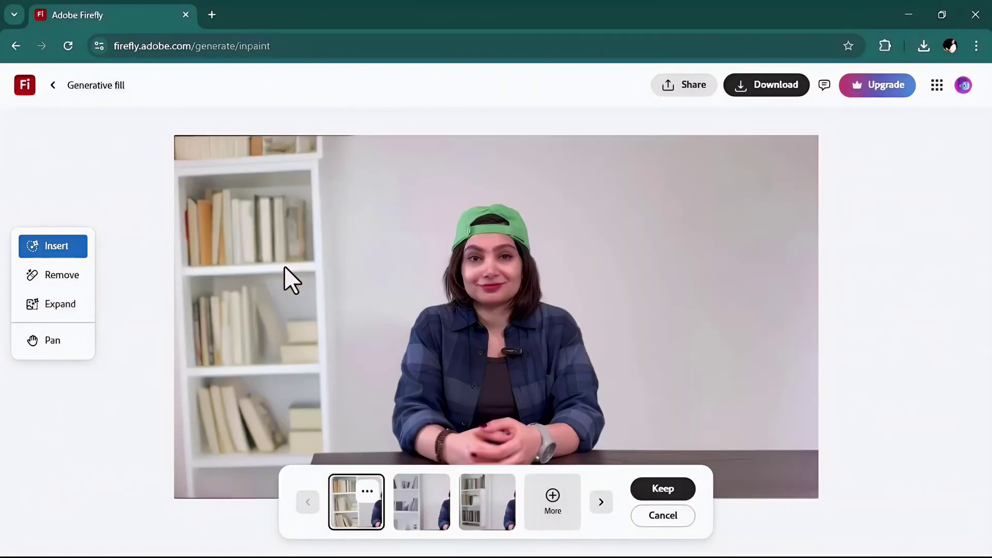
Compare the bookshelf variations, generate more, and keep the shelf with plants and books.
left_click(434, 515)
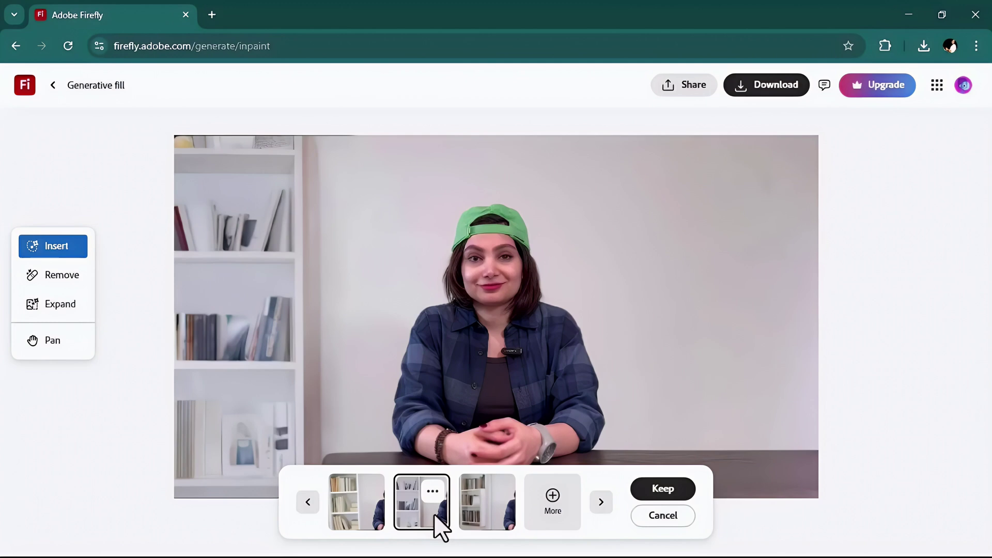
scroll(370, 433, "down", 2)
scroll(266, 316, "up", 2)
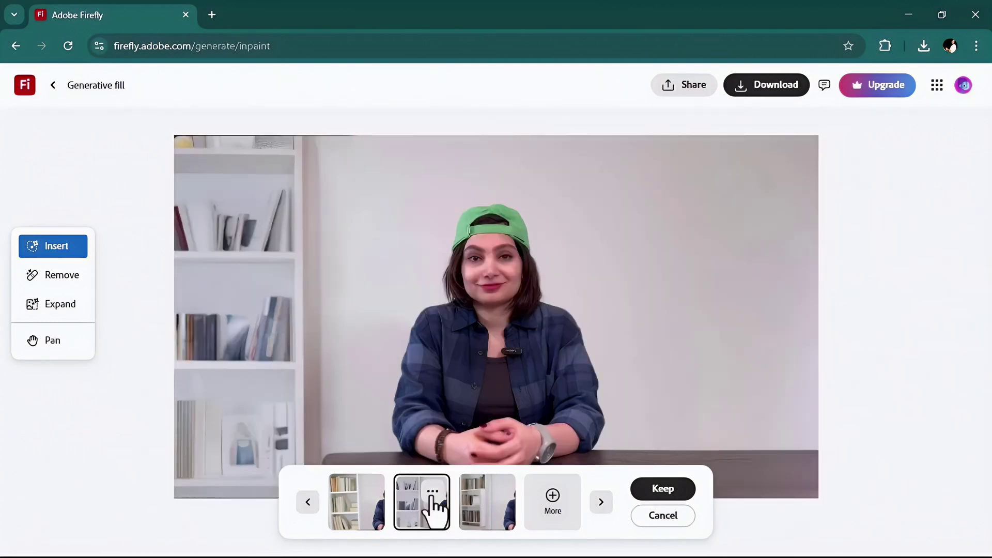
left_click(483, 514)
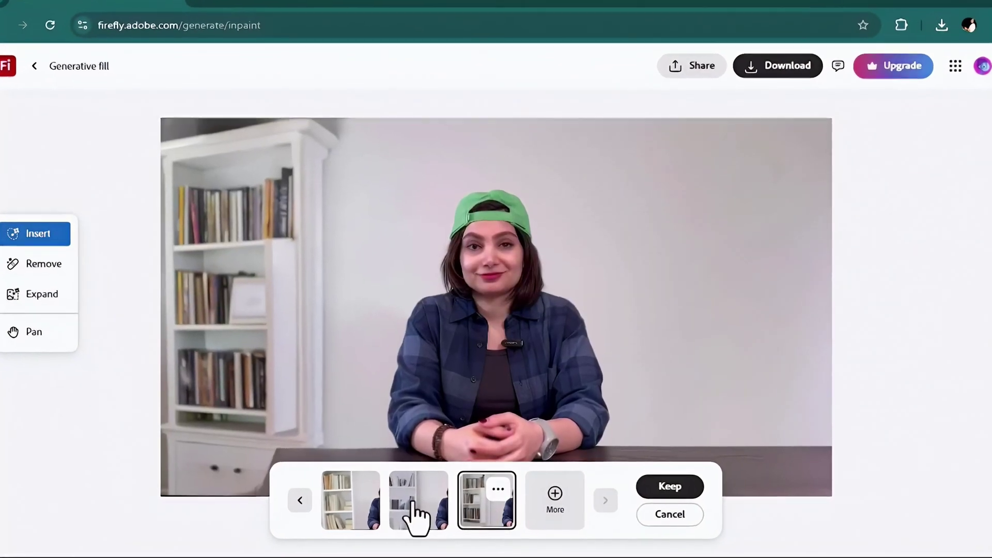
left_click(419, 509)
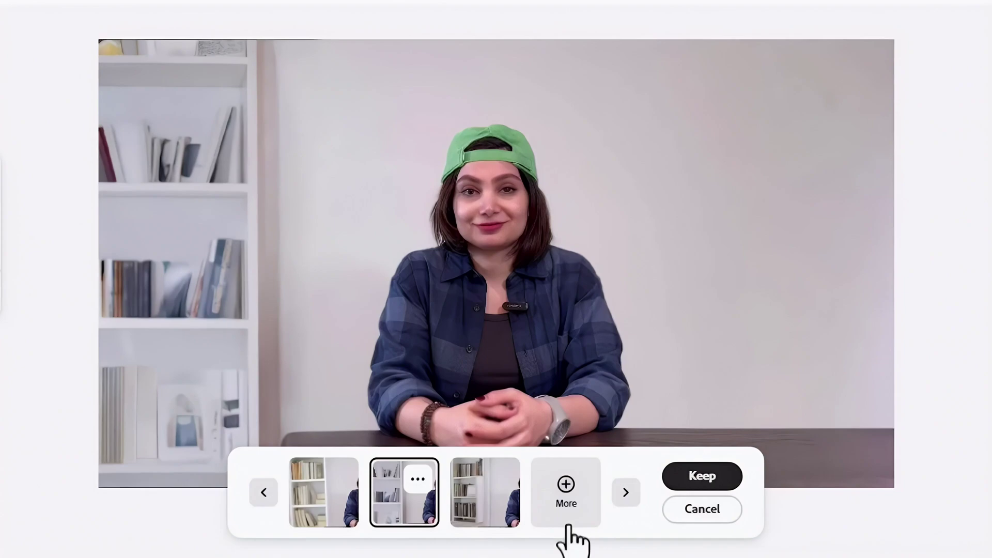
left_click(575, 503)
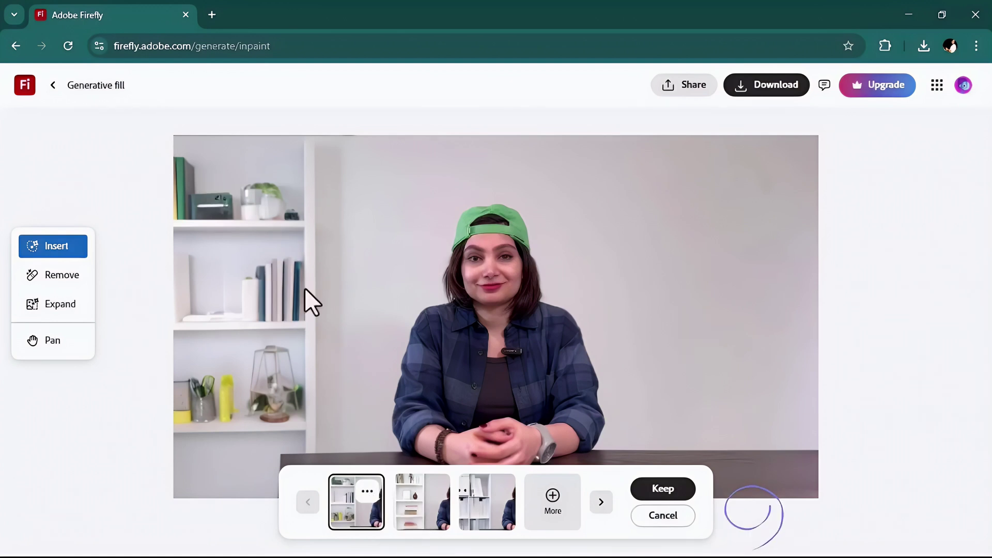
left_click(667, 492)
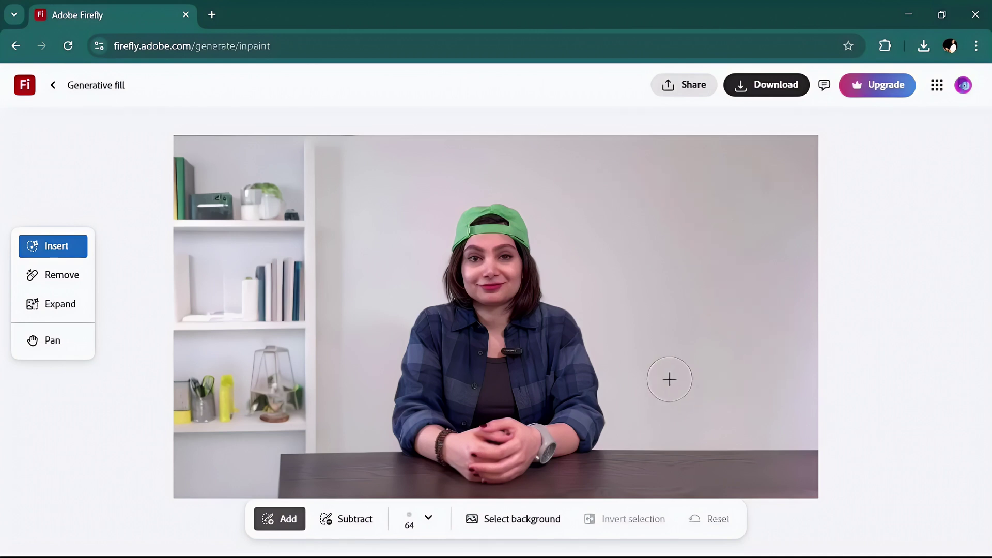
Generate a picture on the wall right of the woman and keep the framed house painting.
mouse_move(773, 203)
left_mouse_down()
mouse_move(661, 298)
mouse_move(769, 189)
mouse_move(713, 248)
mouse_move(636, 280)
left_mouse_up()
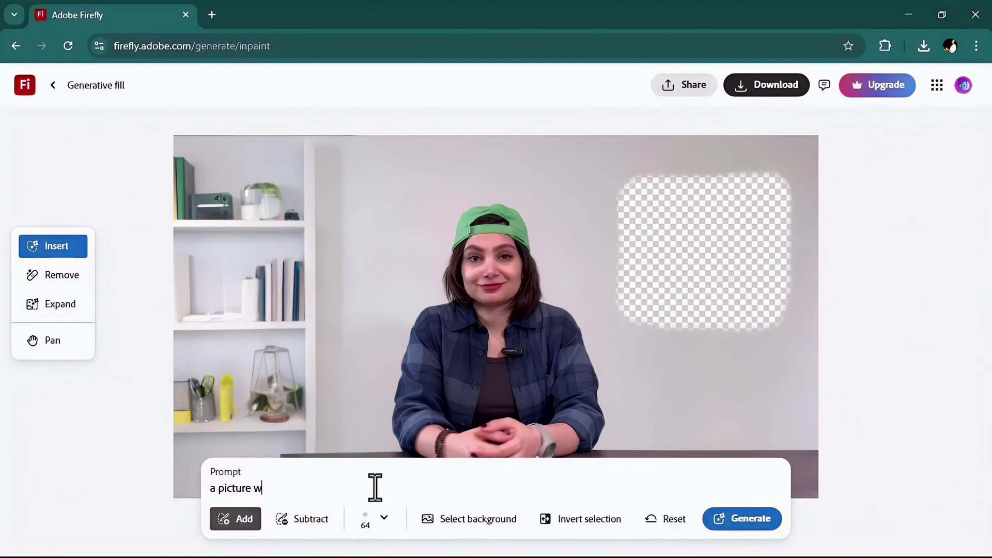
key("Return")
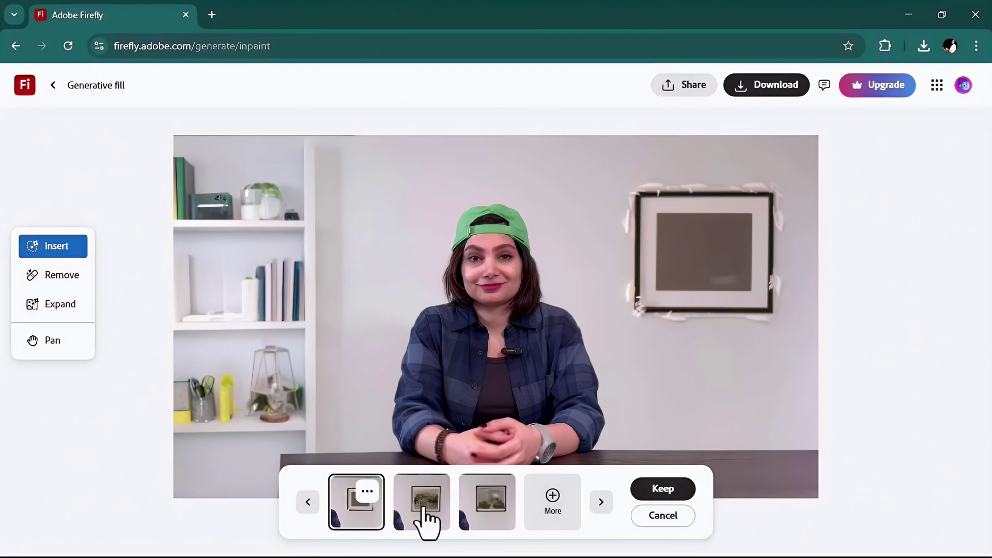
left_click(421, 506)
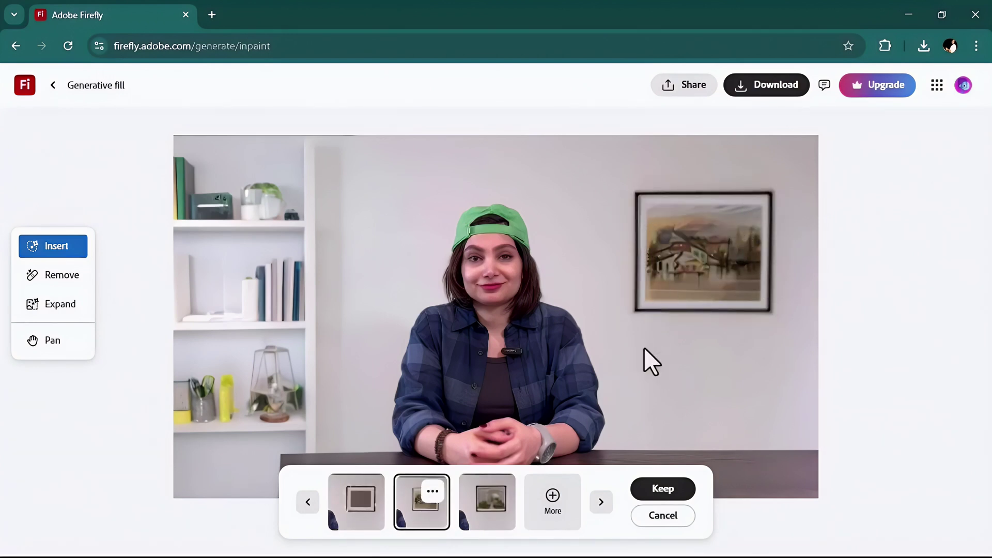
left_click(664, 491)
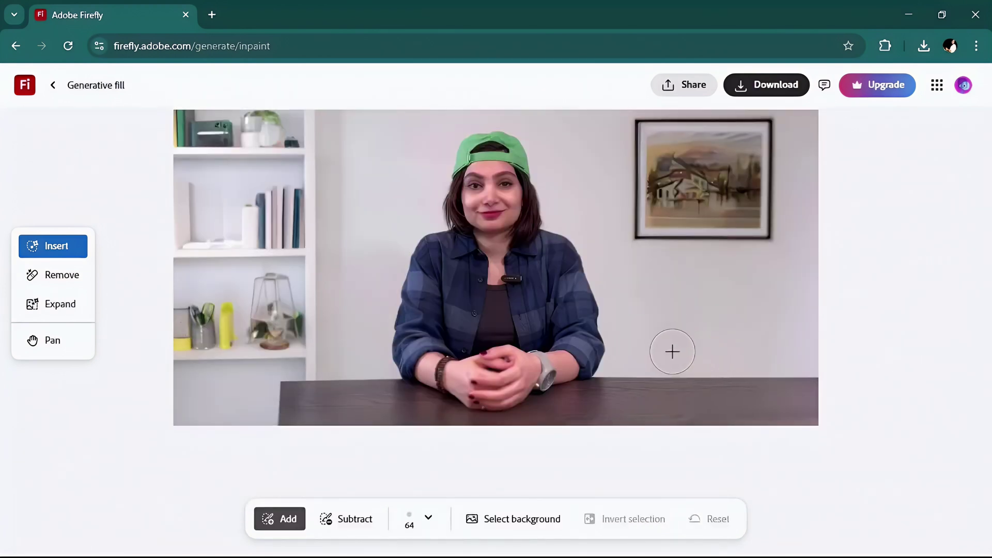
Mark a desk spot, generate 'coffee', and keep the takeaway coffee cup variation.
left_click_drag(672, 344, 690, 369)
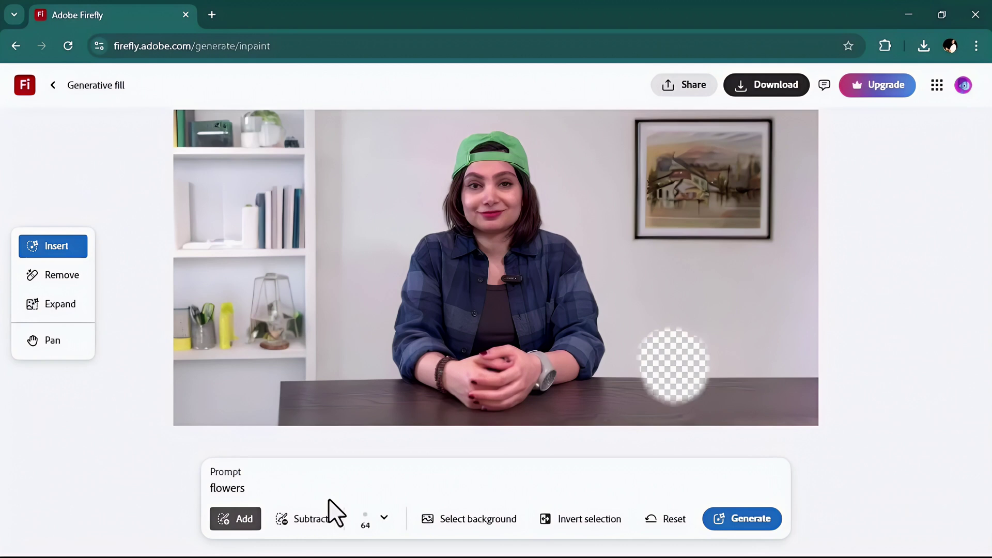
type("coffee")
key("Return")
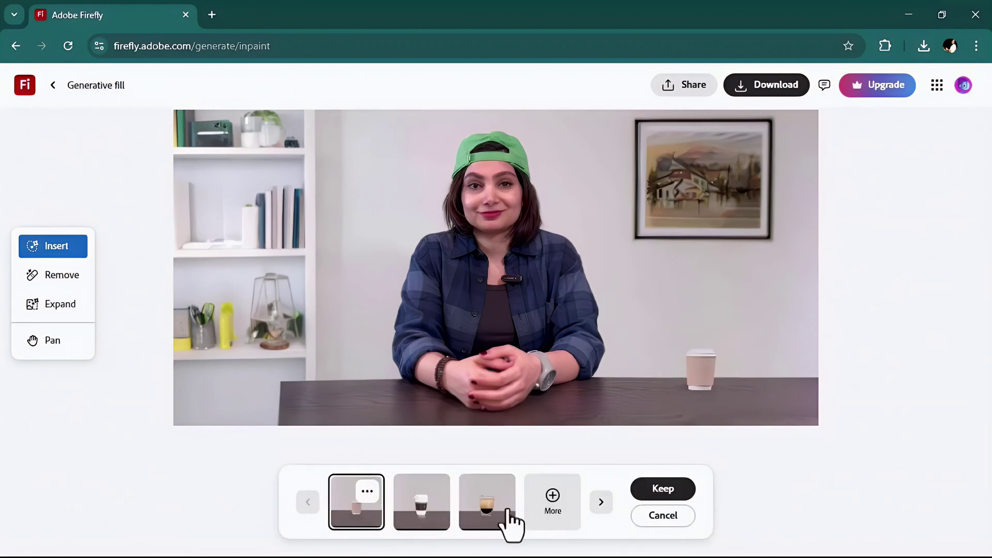
left_click(483, 509)
left_click(422, 504)
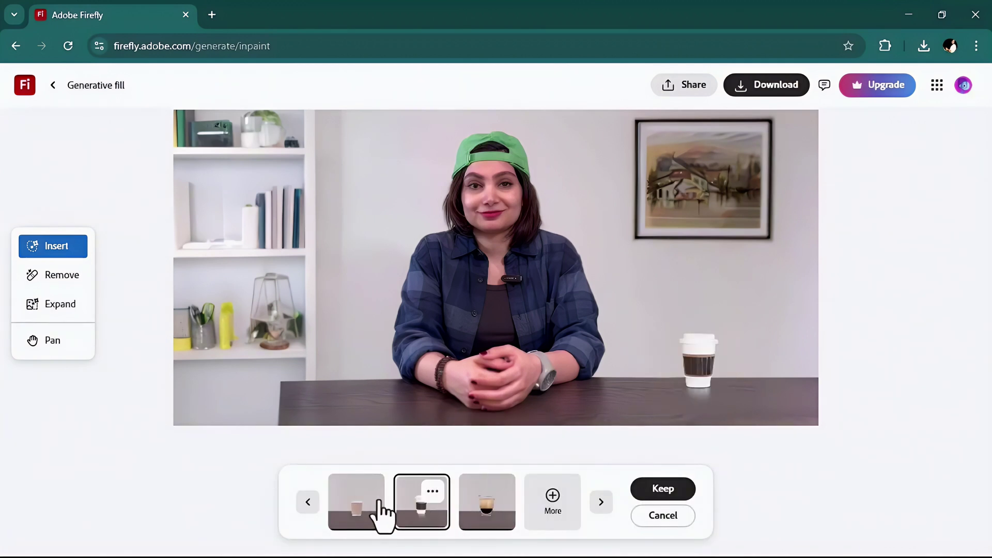
left_click(662, 490)
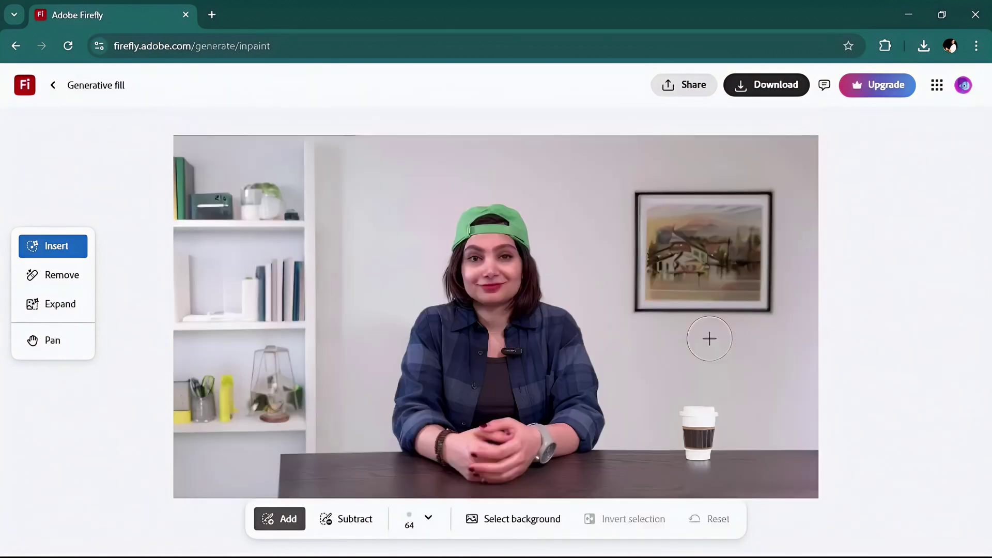
Download the finished room image with bookshelf, painting and coffee cup.
scroll(753, 231, "up", 2)
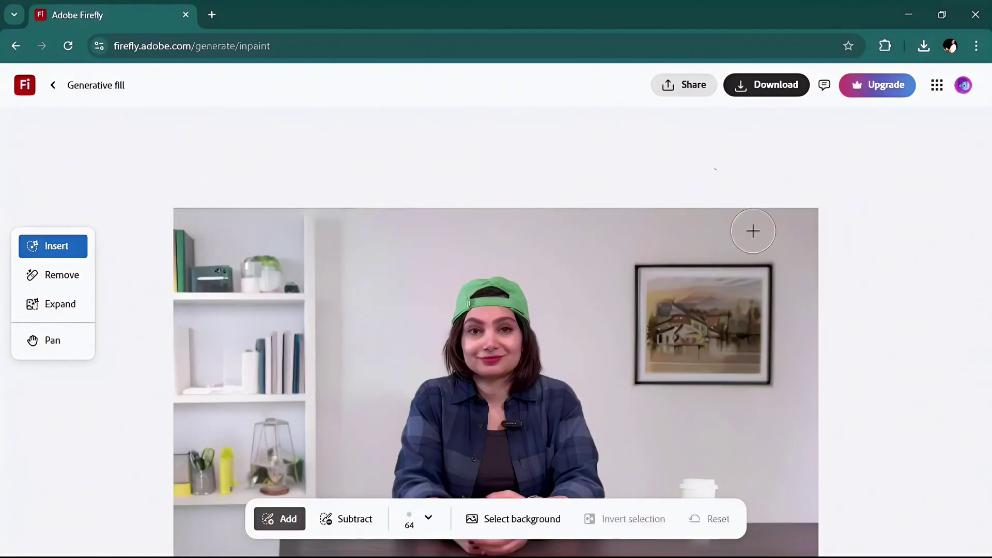
left_click(754, 86)
scroll(564, 275, "down", 2)
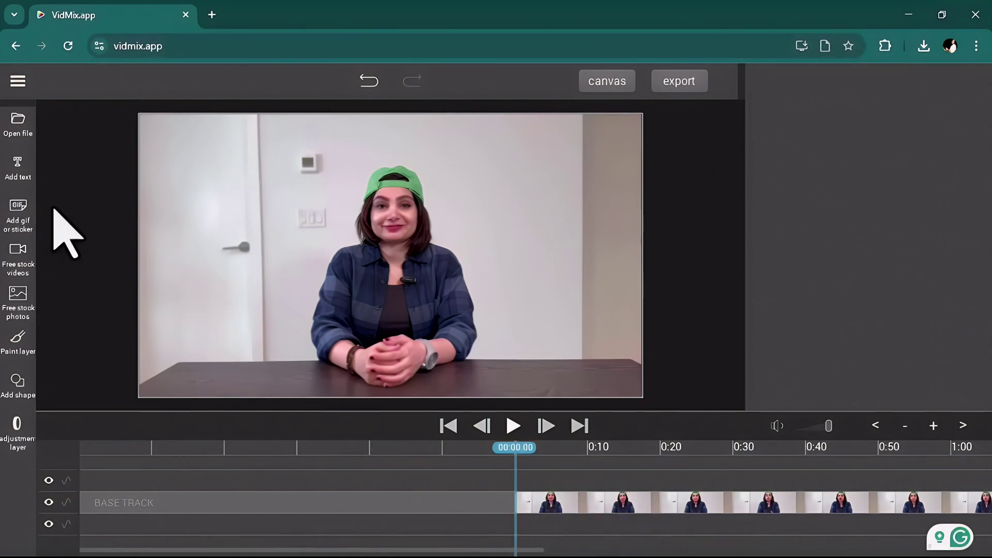
Import the downloaded Firefly image and stretch its clip to span the whole video.
left_click(21, 132)
left_click(323, 317)
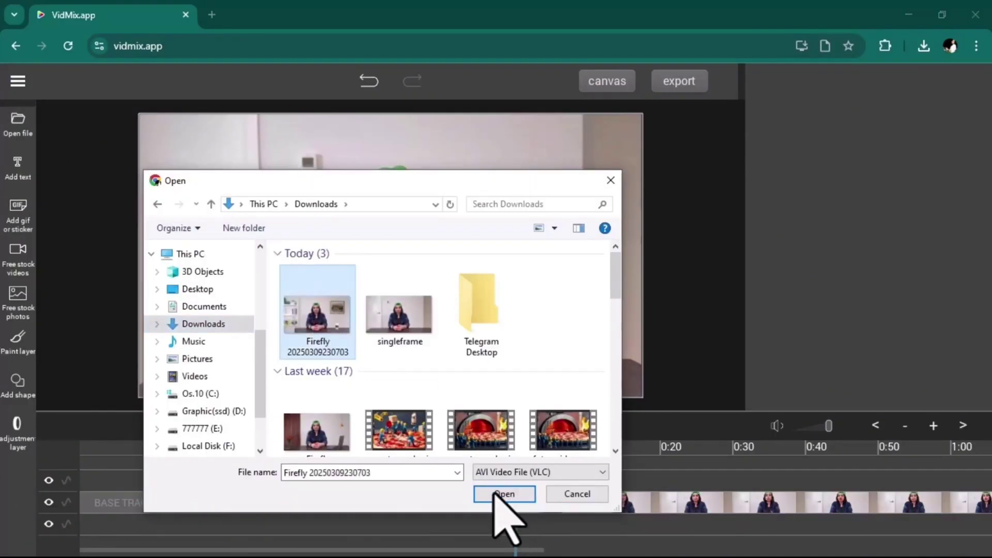
left_click(500, 554)
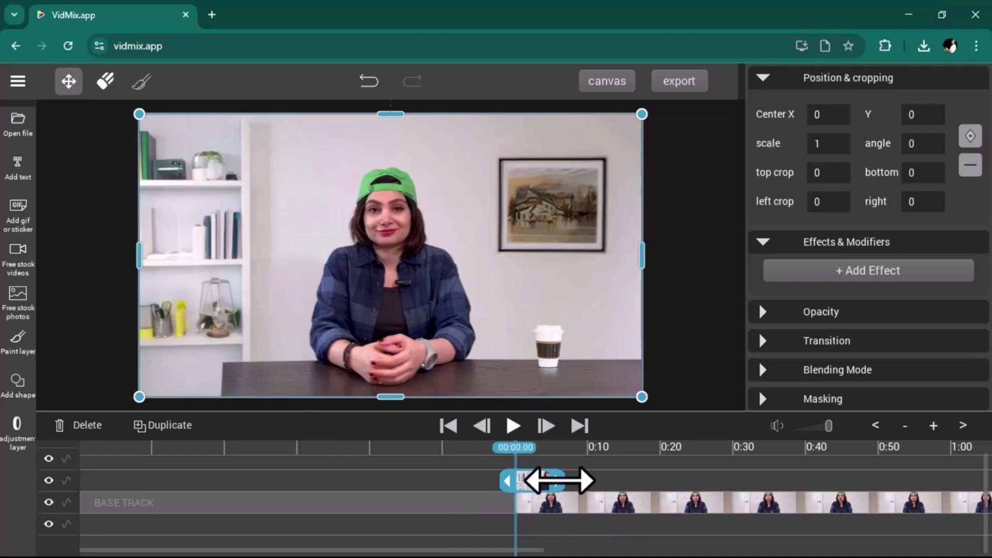
left_click_drag(589, 480, 977, 490)
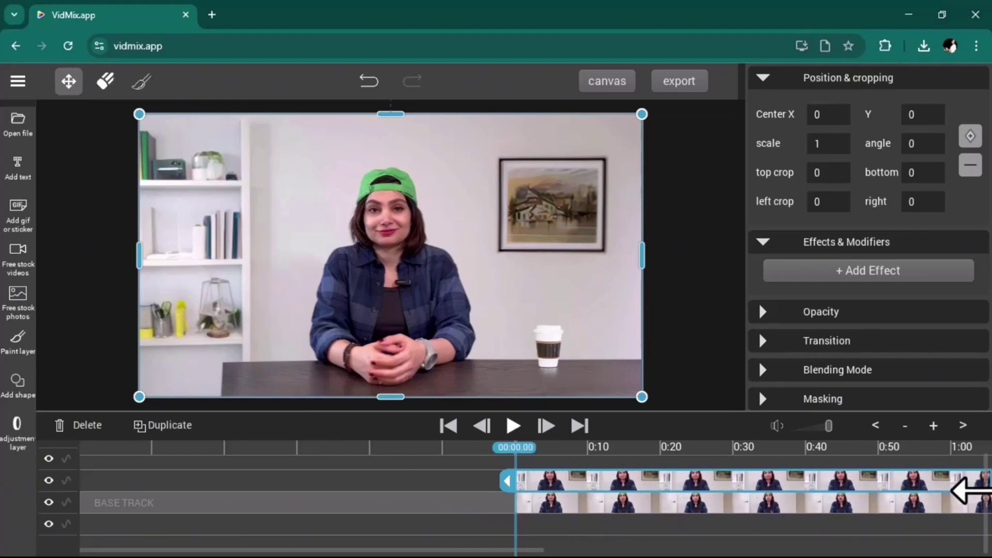
left_click_drag(474, 551, 708, 551)
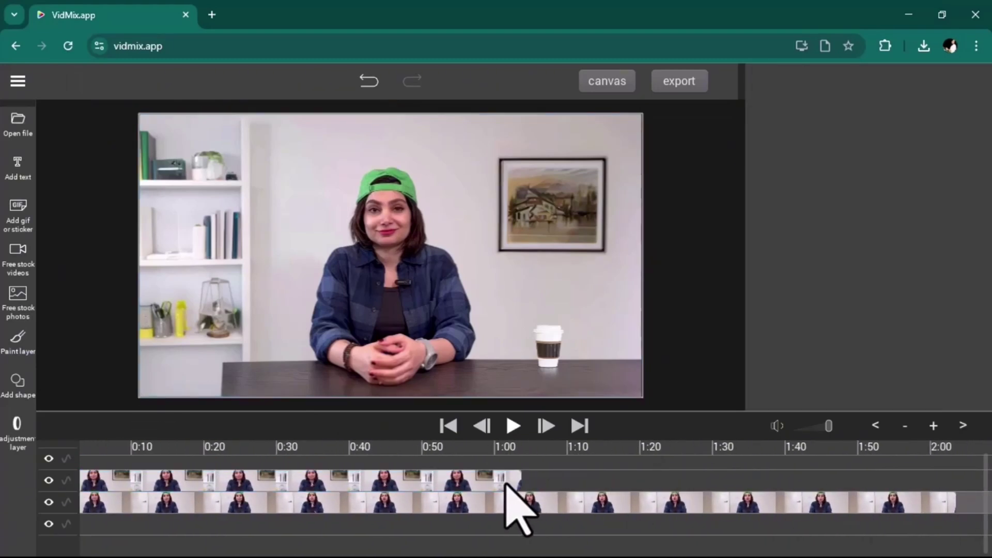
left_click_drag(514, 482, 962, 489)
scroll(288, 530, "left", 5)
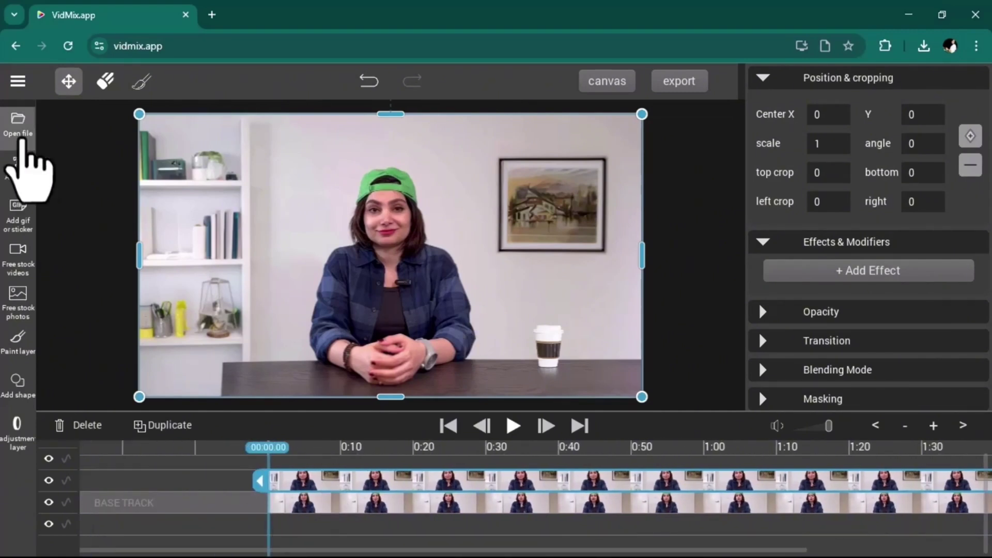
Select the erase-and-restore brush and play back the composited video.
left_click(106, 84)
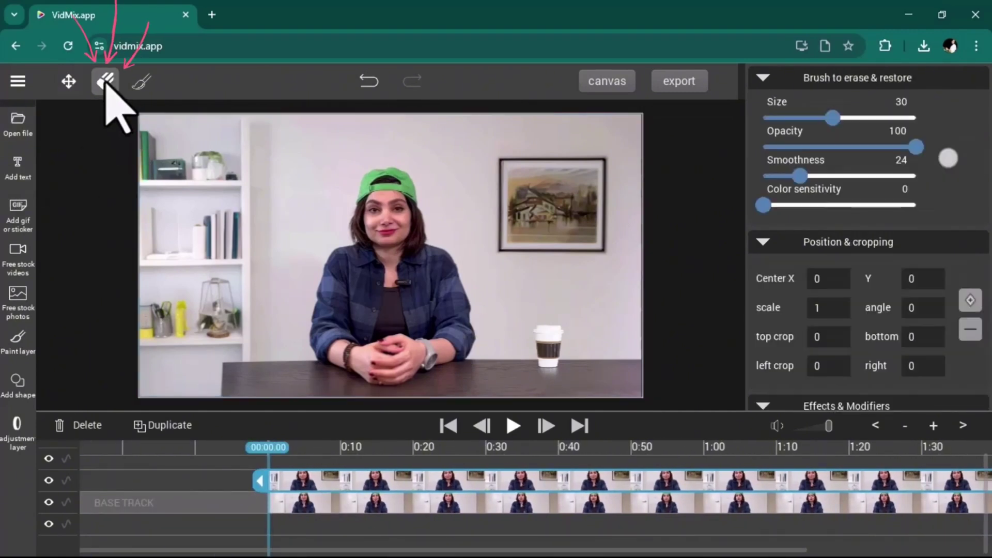
left_click(513, 429)
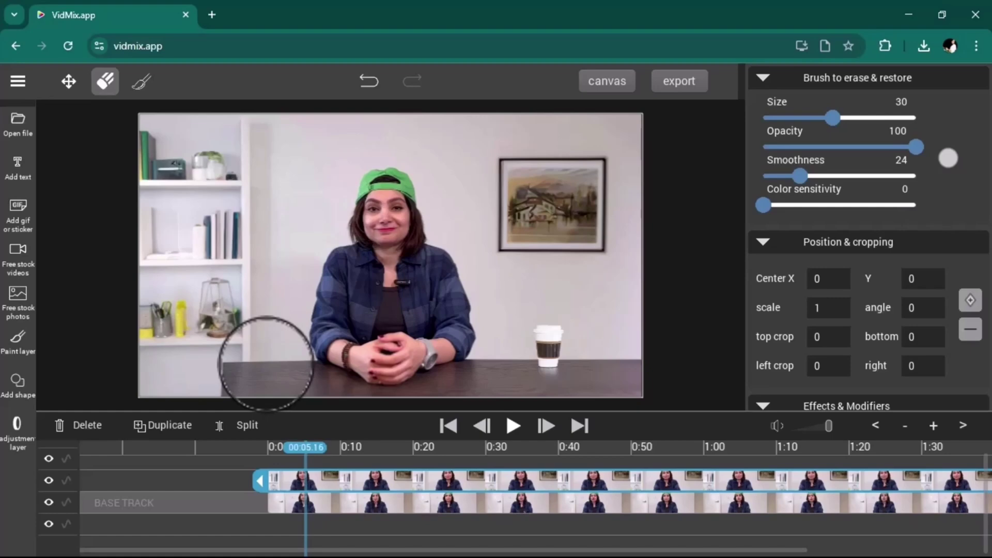
Export the video as .mp4 (h264) with the bitrate raised to 20.0 Mbps.
left_click(681, 89)
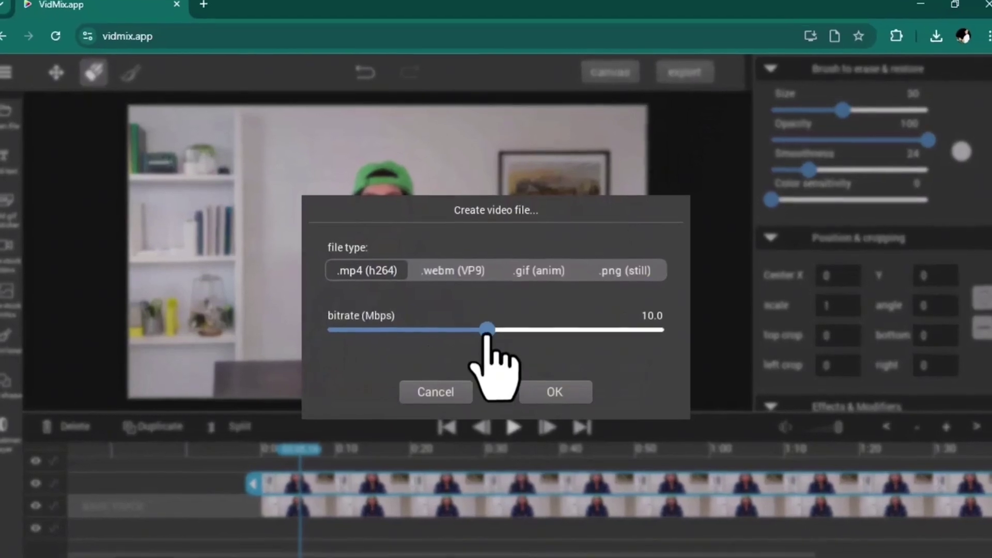
left_click_drag(486, 333, 685, 337)
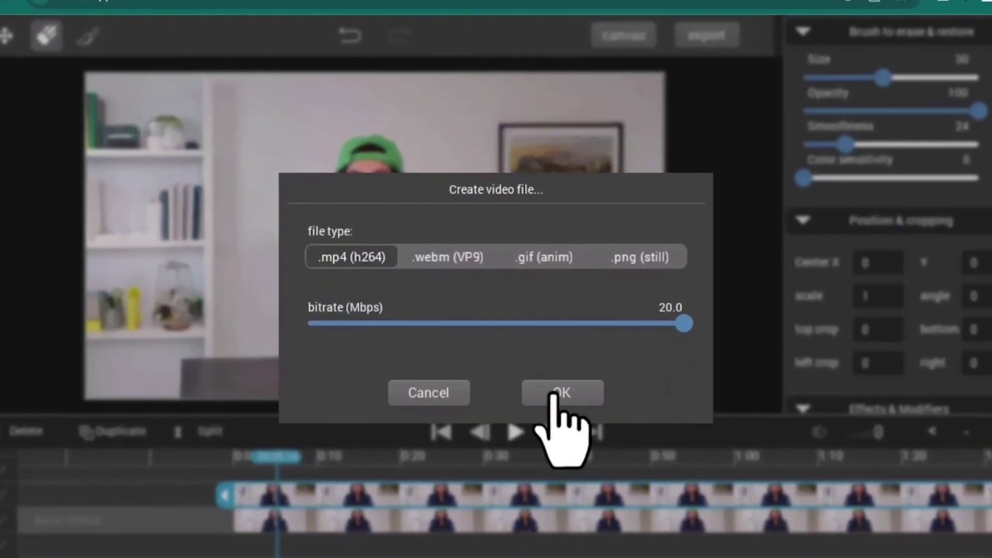
left_click(555, 394)
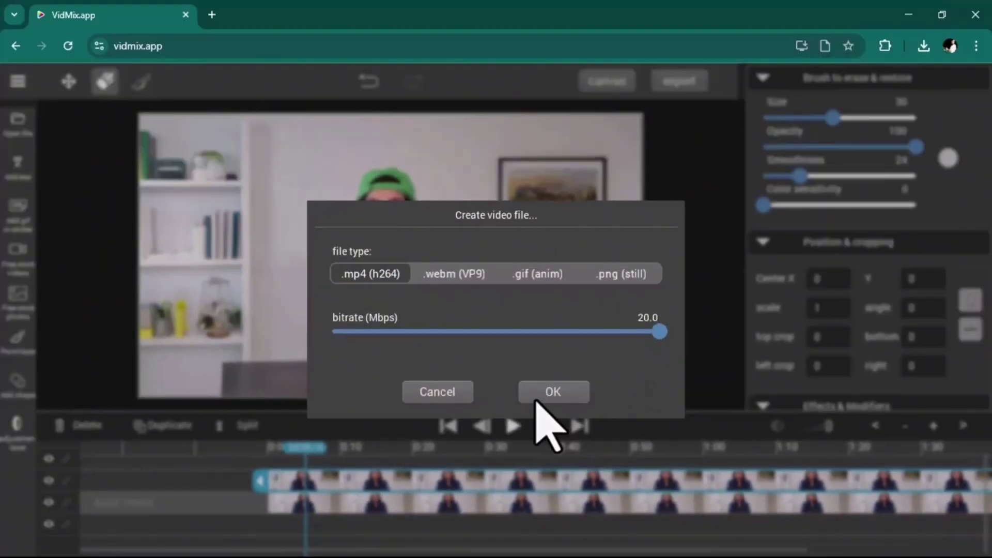